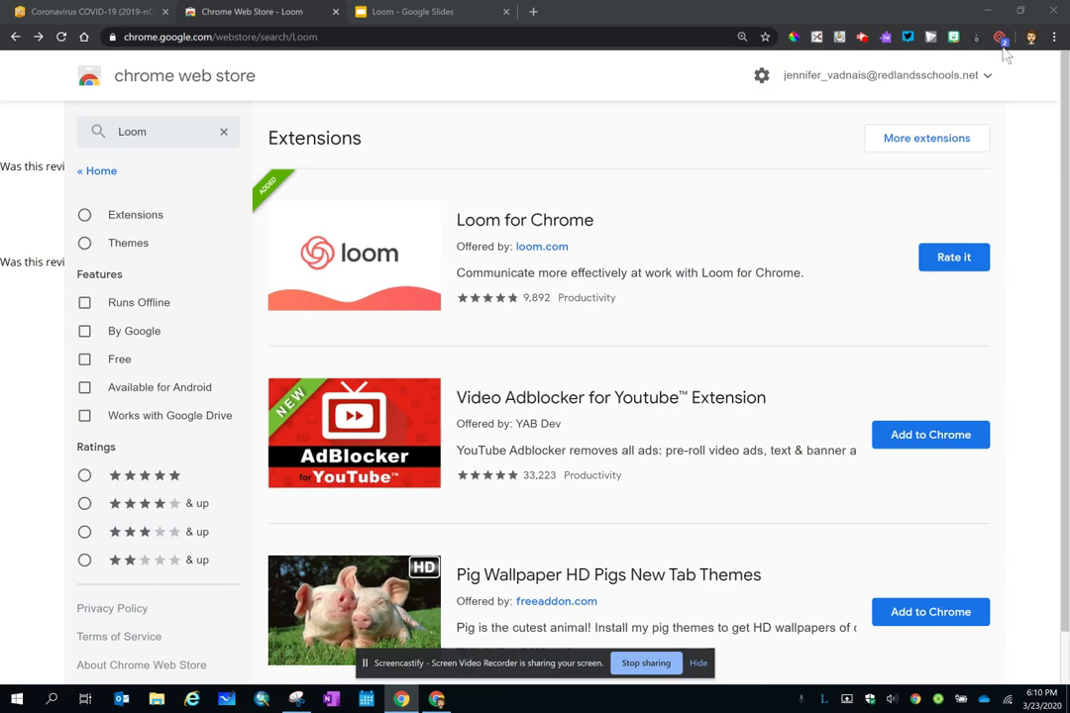
Step: Switch to the 'Loom - Google Slides' presentation
click(447, 12)
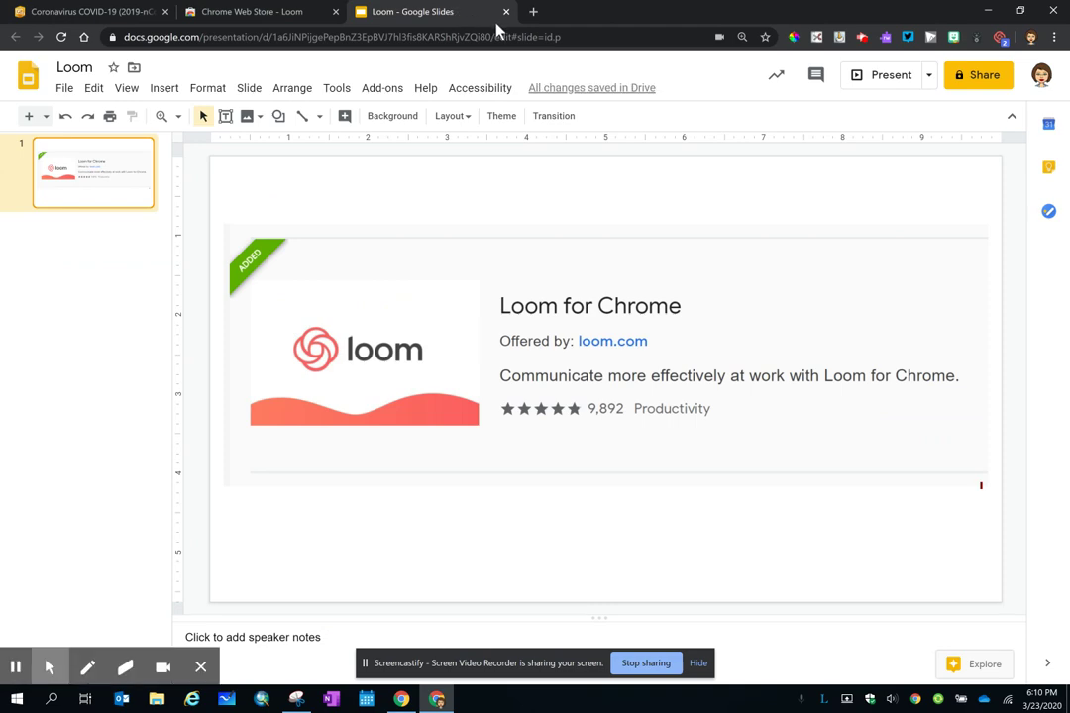
Step: Open the Loom recording panel, try Screen Only, and leave it set to Cam Only
click(1000, 38)
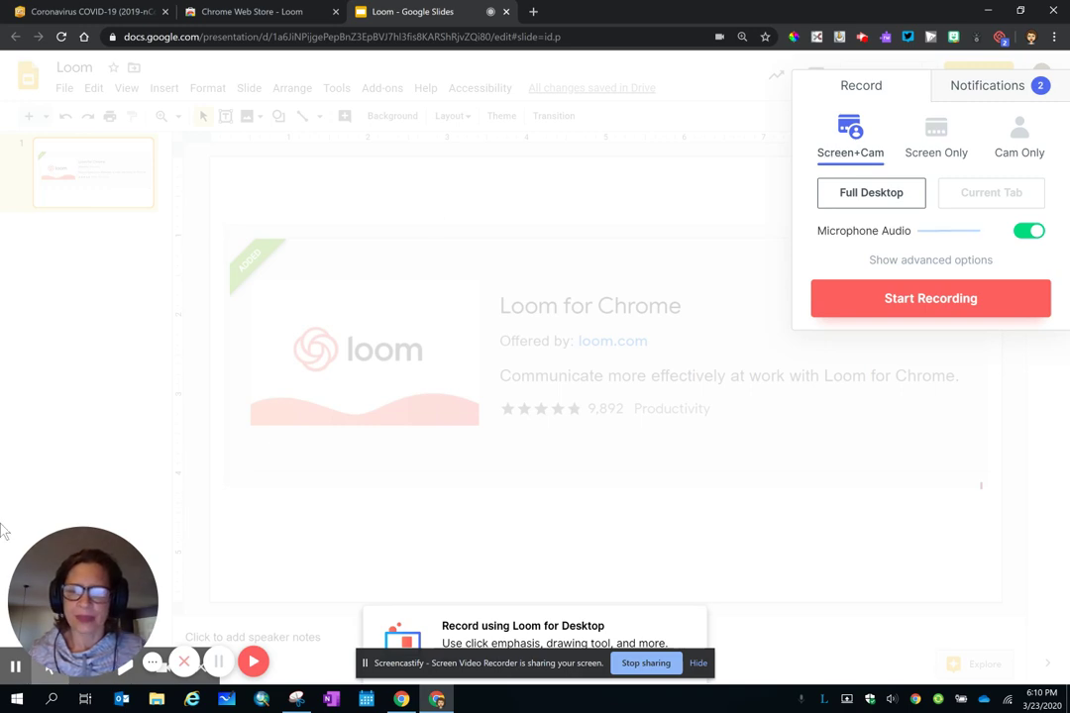
mouse_move(81, 551)
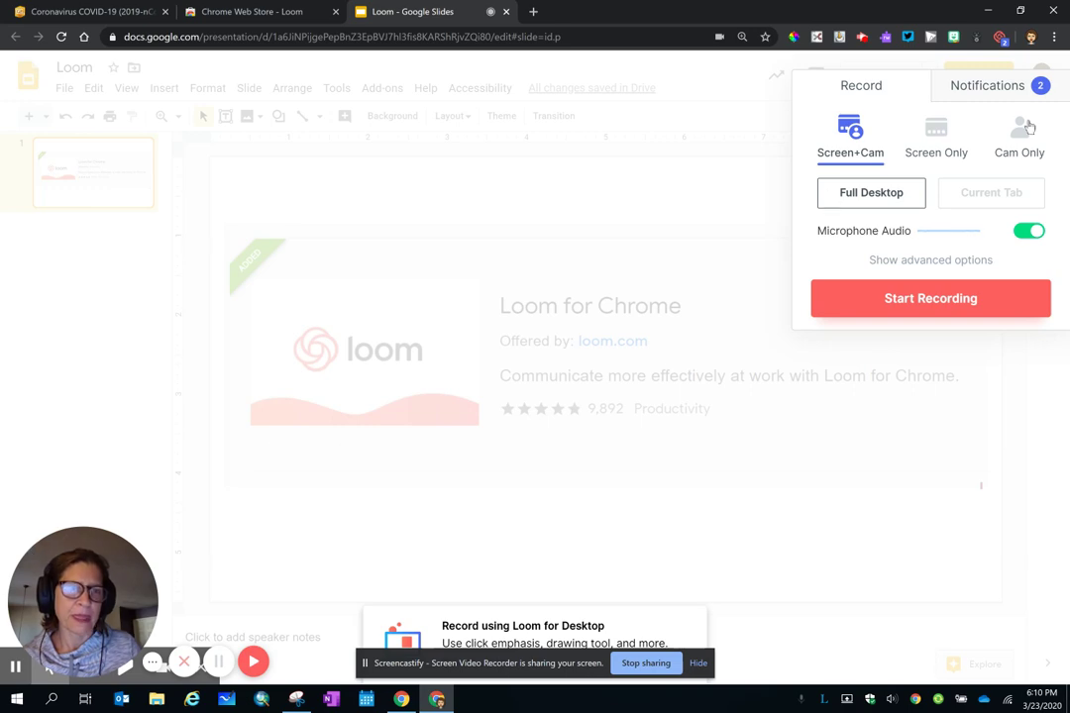
click(936, 150)
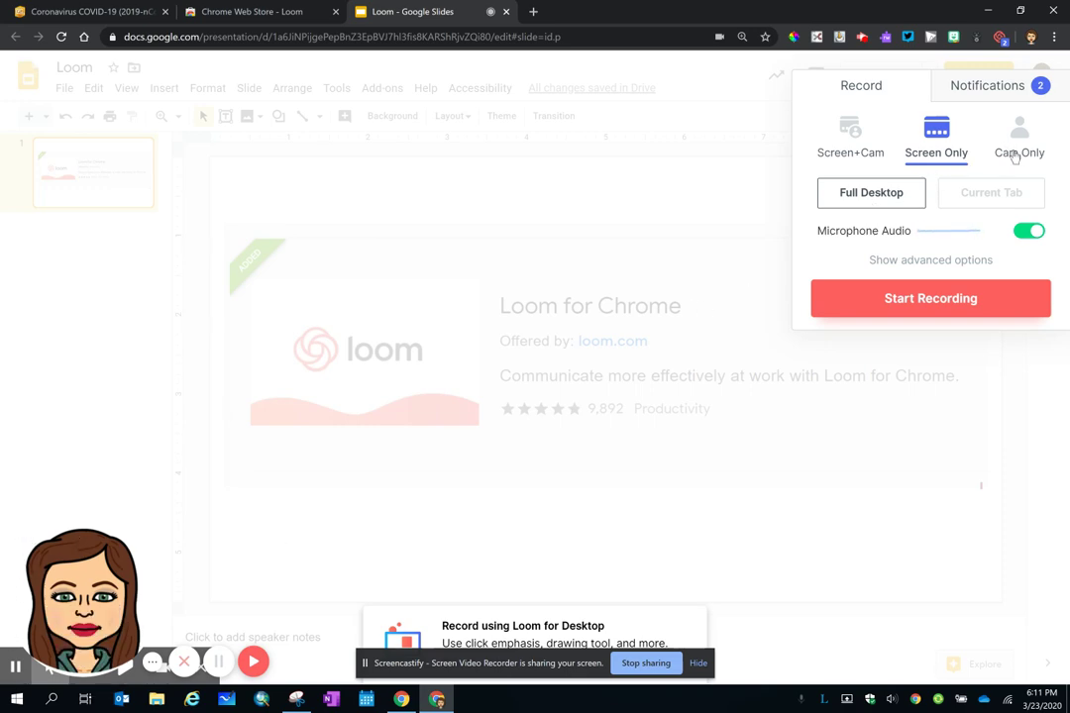
click(1014, 156)
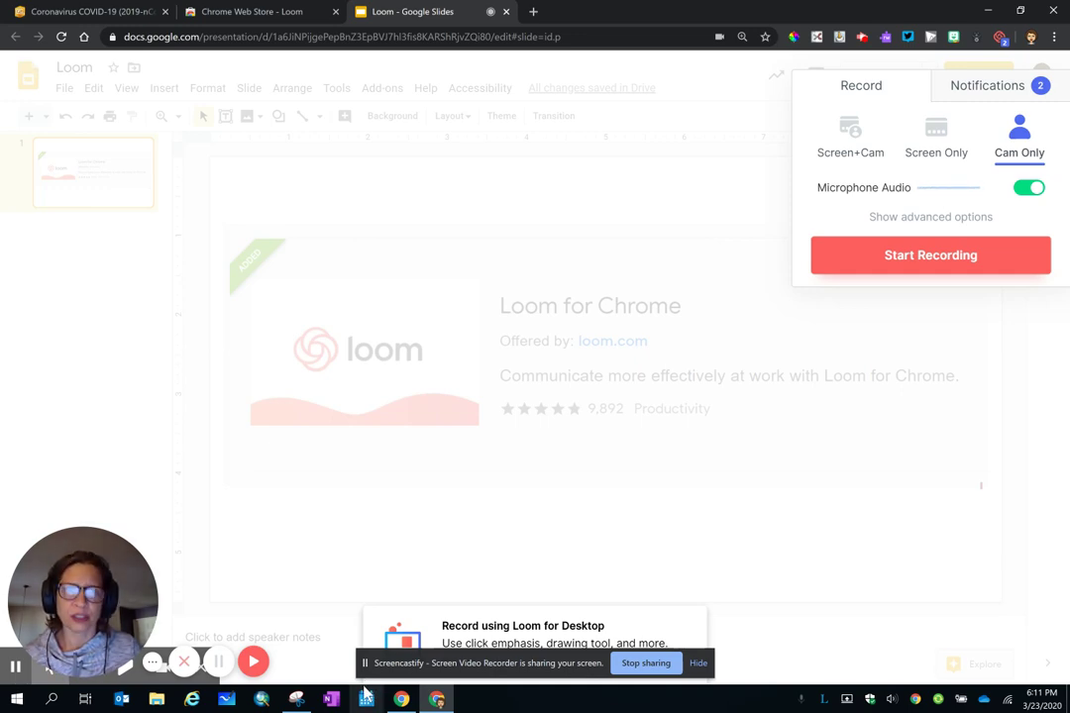
mouse_move(12, 587)
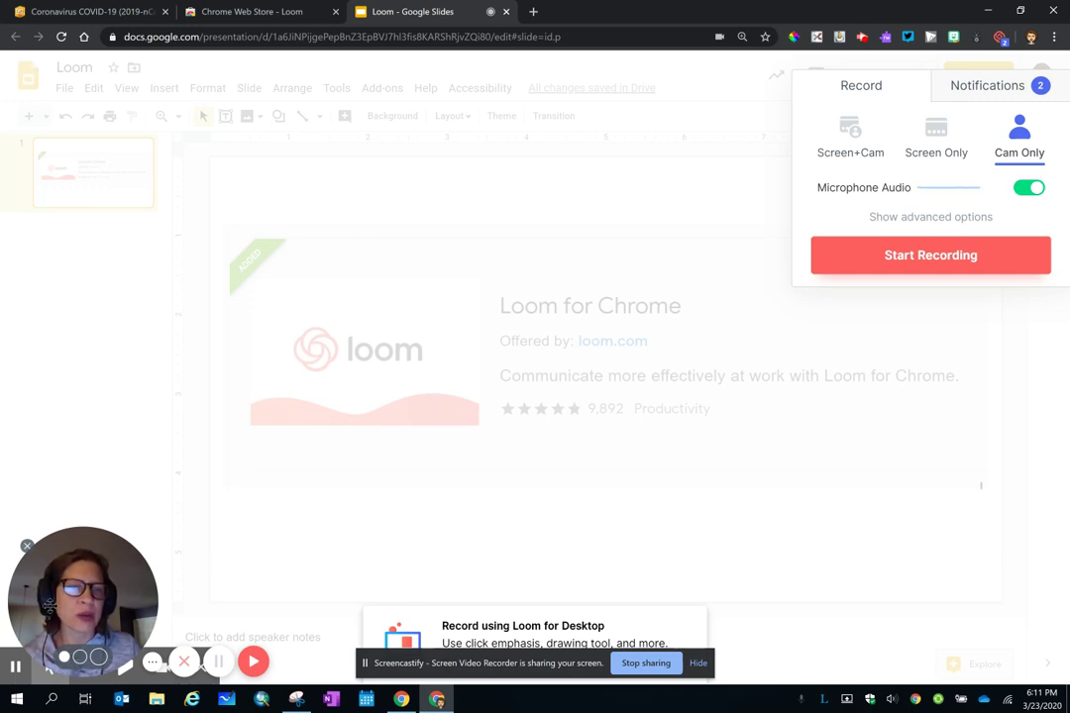
Step: Choose Screen + Cam mode and start recording Your Entire Screen
click(858, 144)
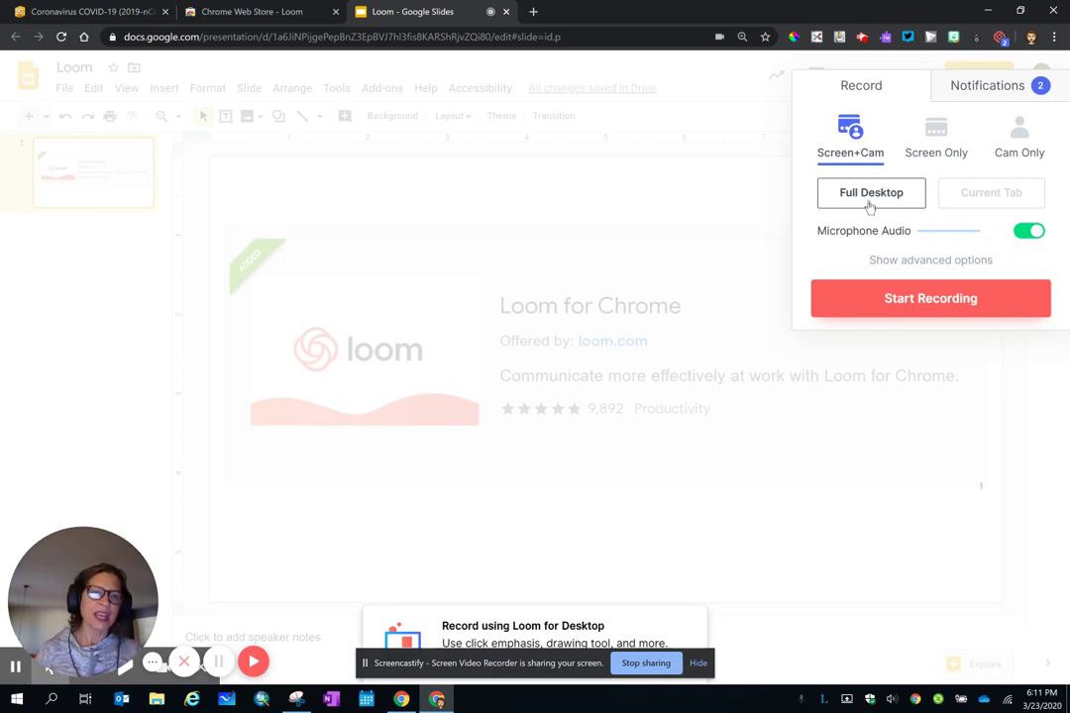
click(877, 302)
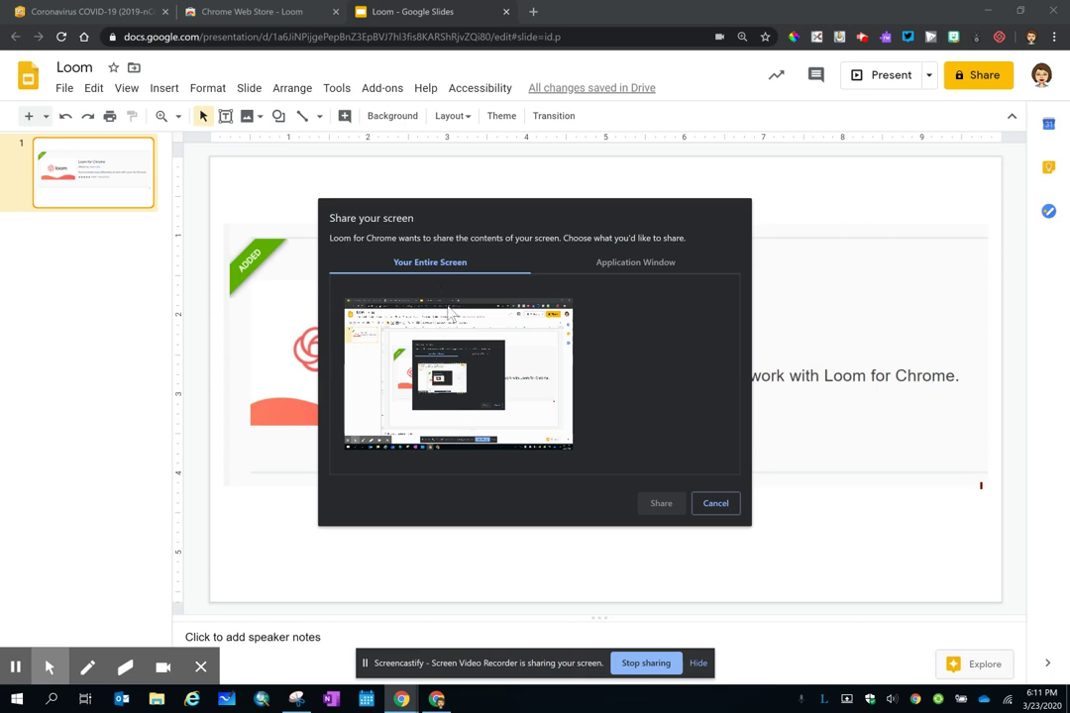
click(426, 392)
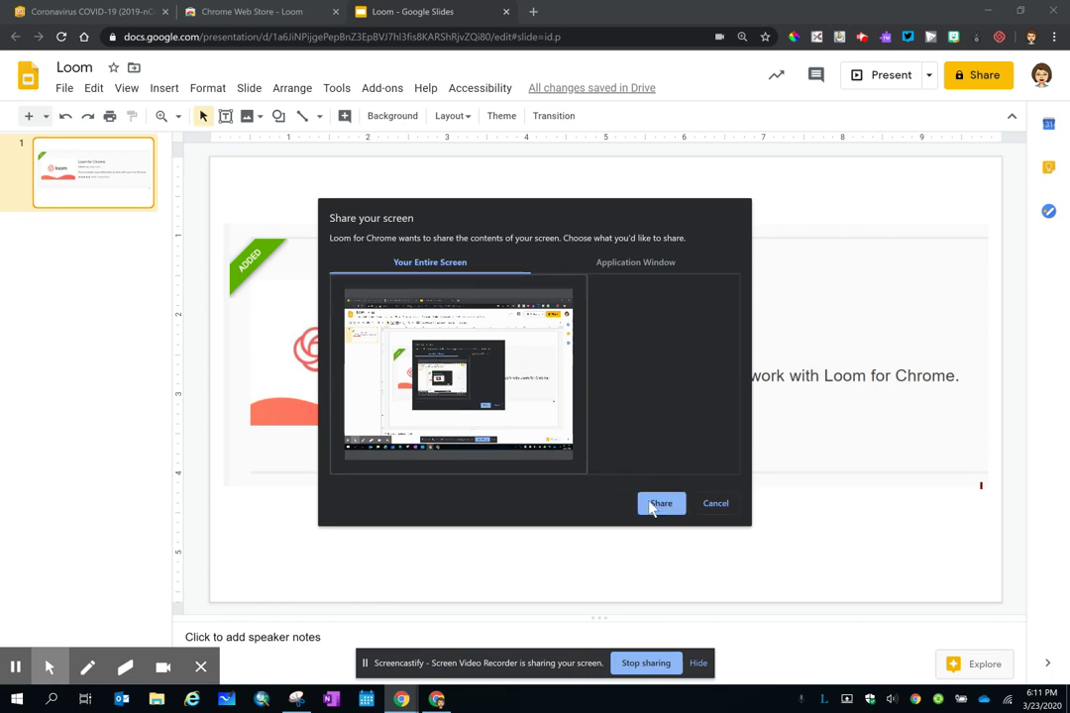
click(657, 506)
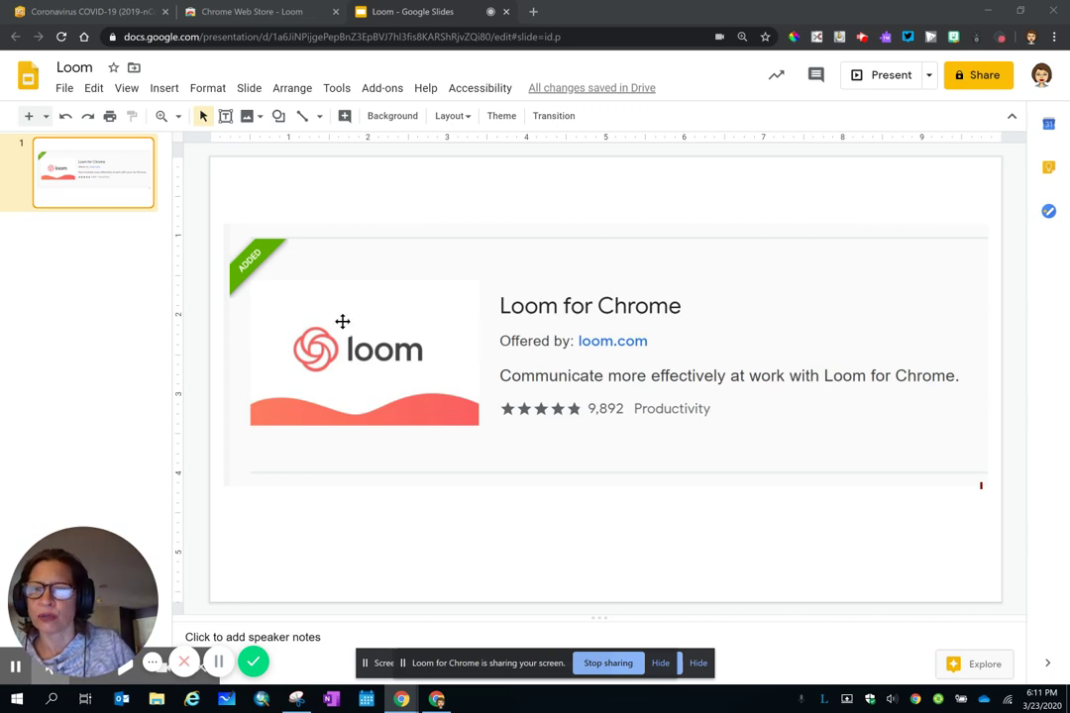
click(247, 91)
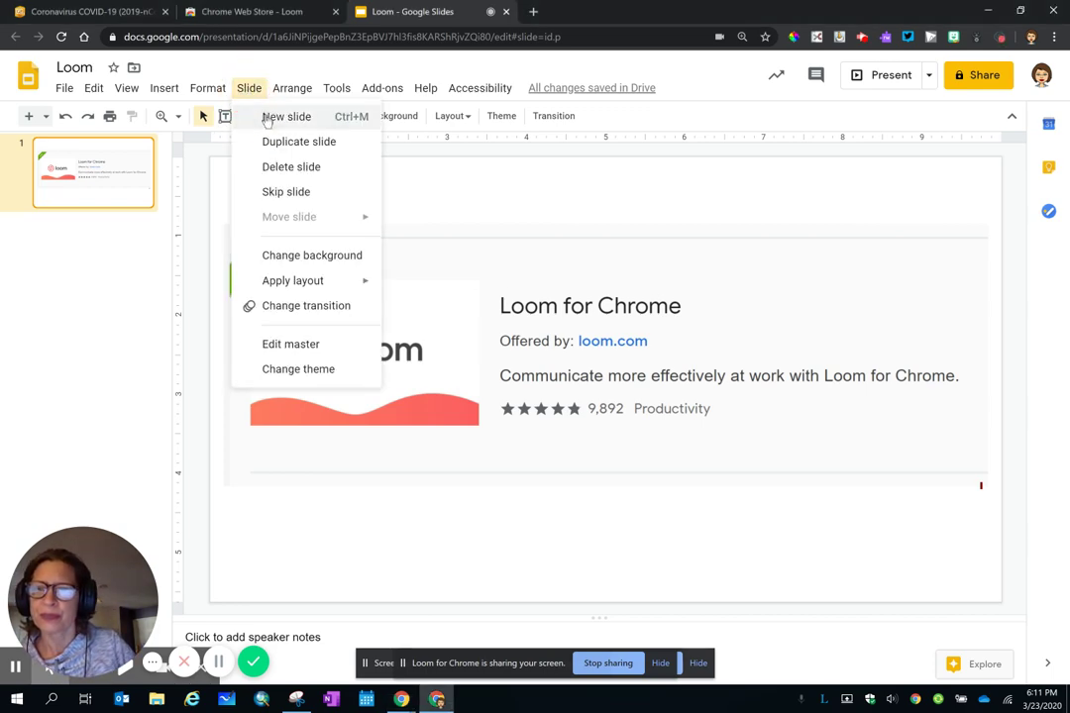
Step: Add slide 2 titled 'Loom is GREAT!', then switch to the COVID-19 dashboard tab
click(264, 116)
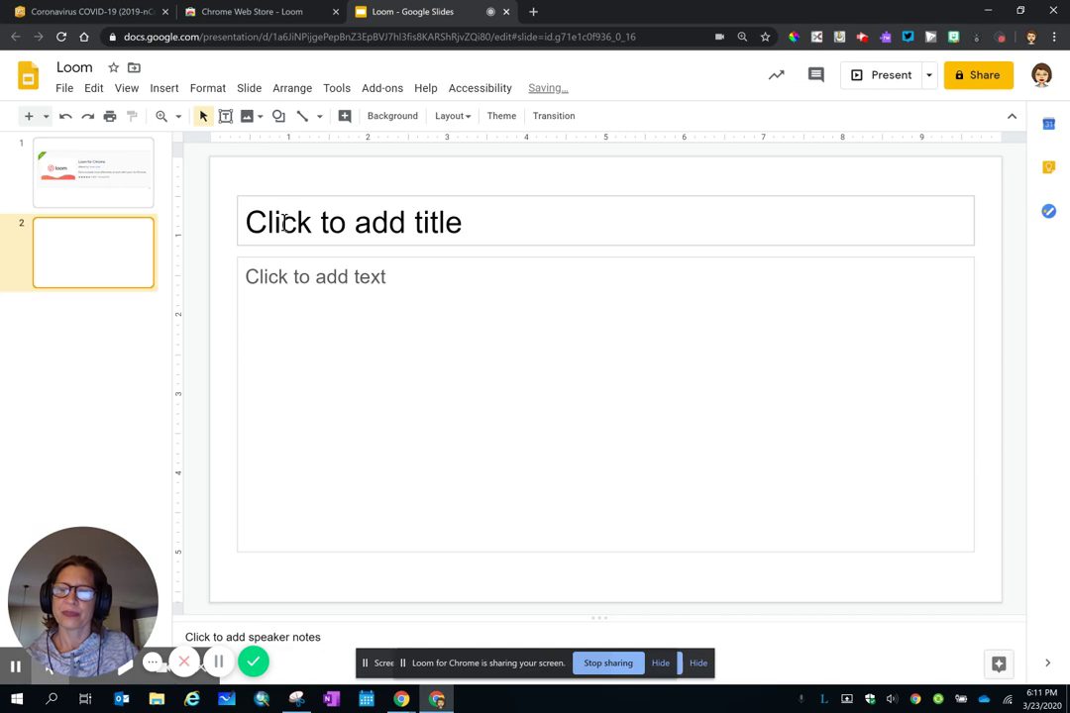
click(283, 221)
text(L)
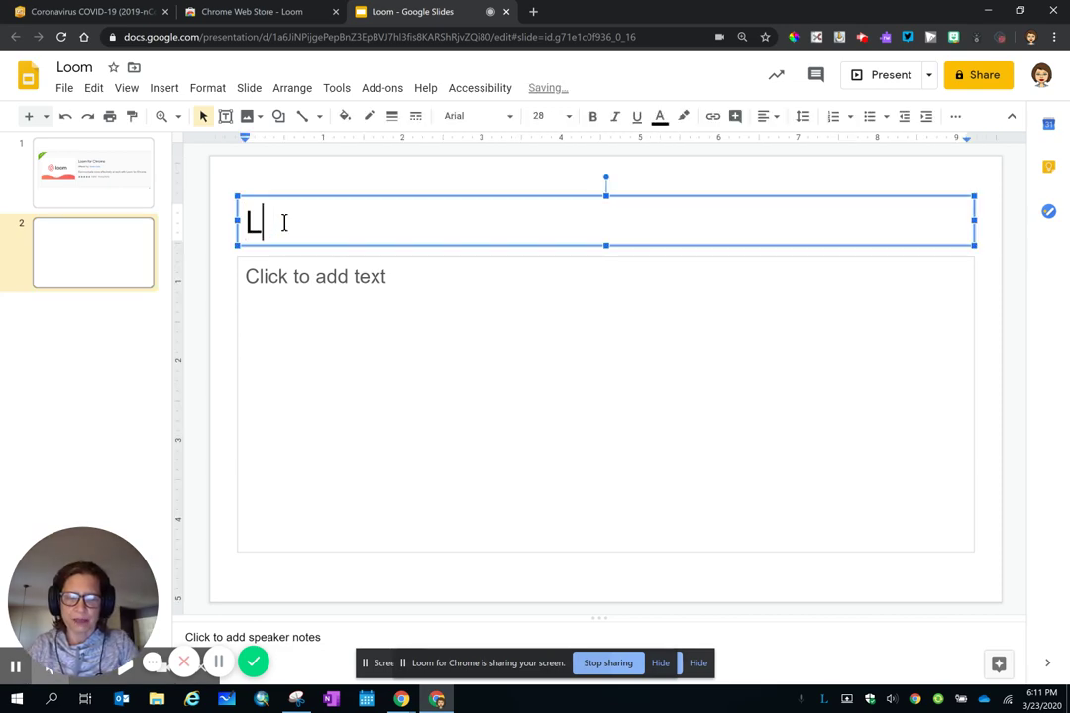
text(oom is)
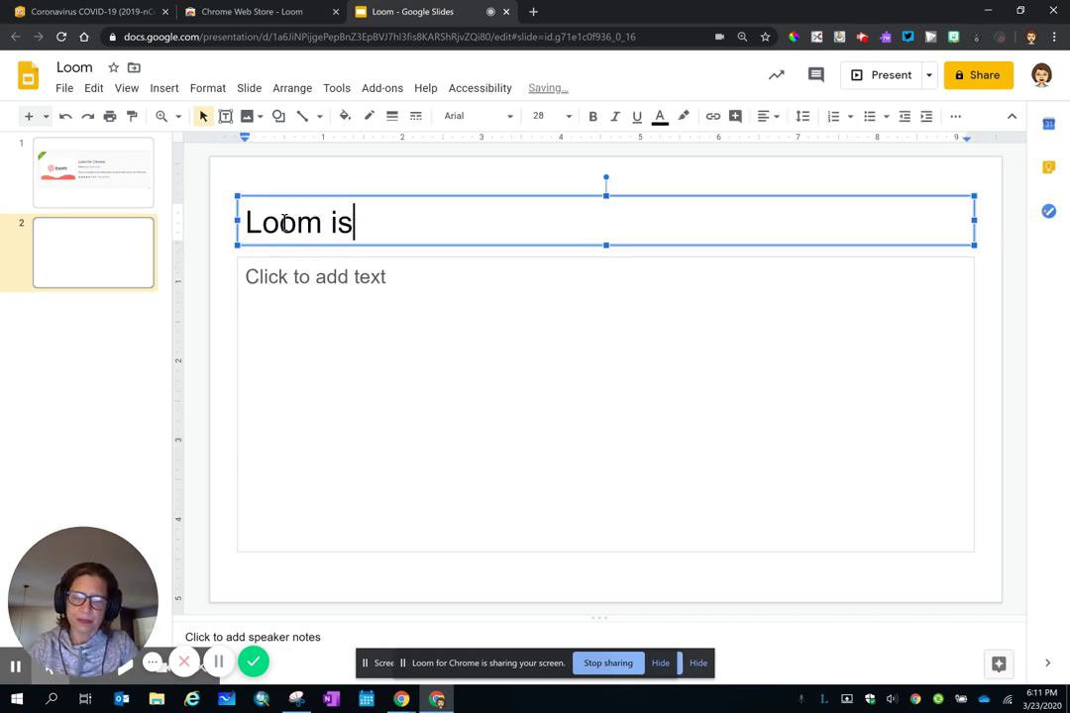
text( GREW)
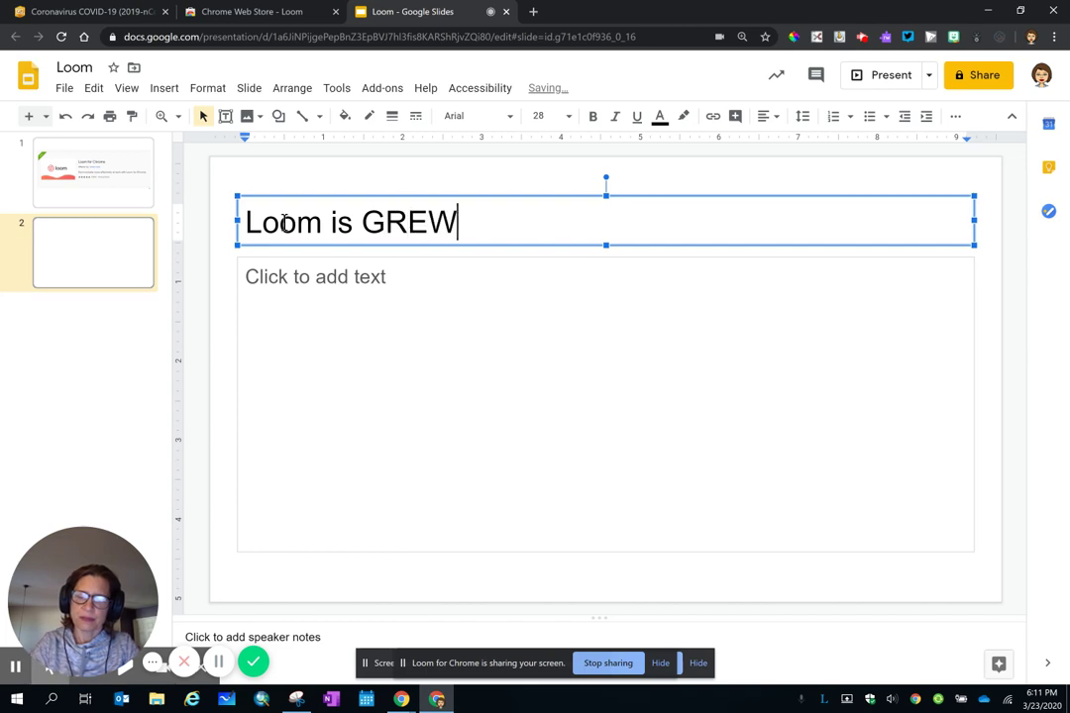
key(BackSpace)
text(A)
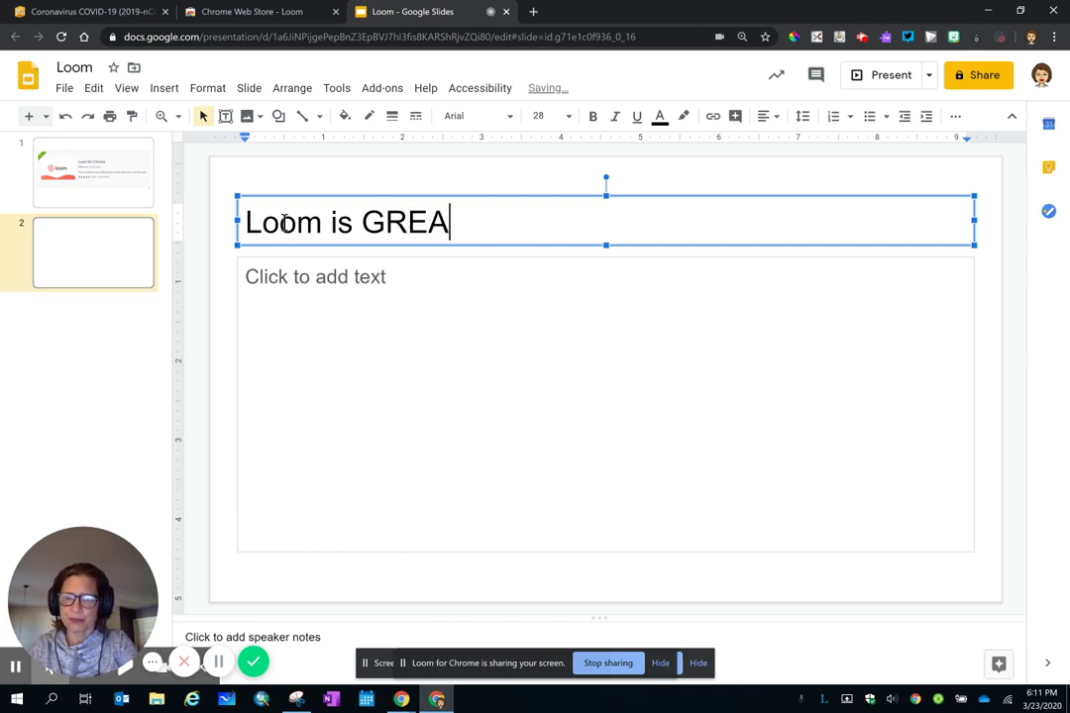
text(T!)
click(355, 332)
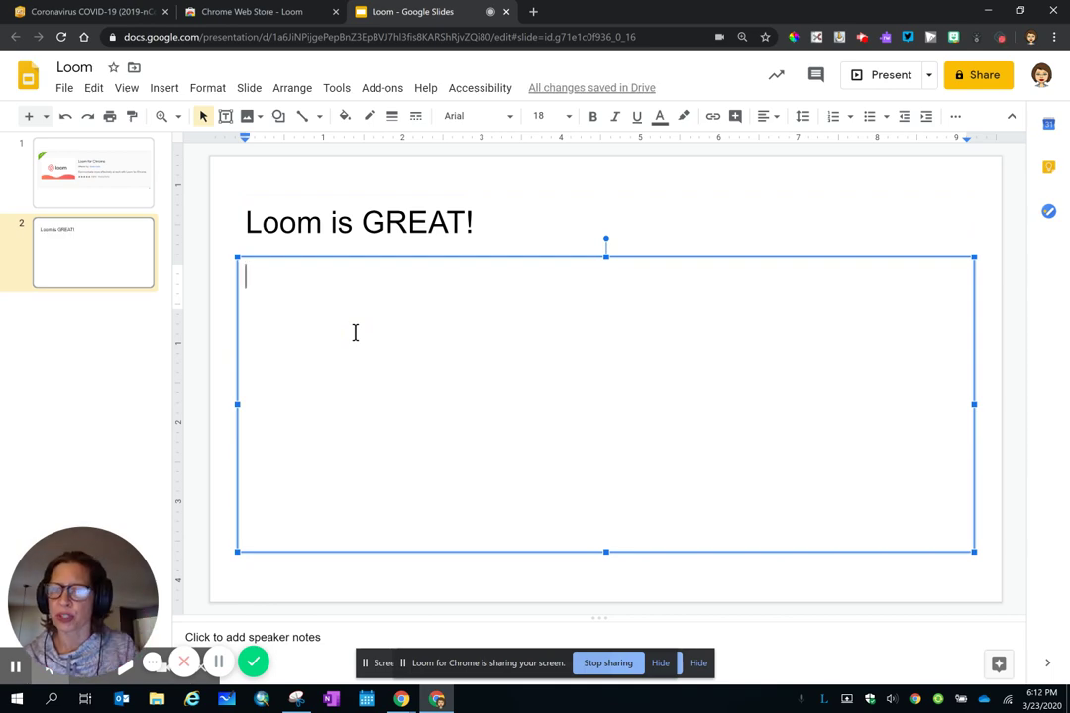
click(55, 12)
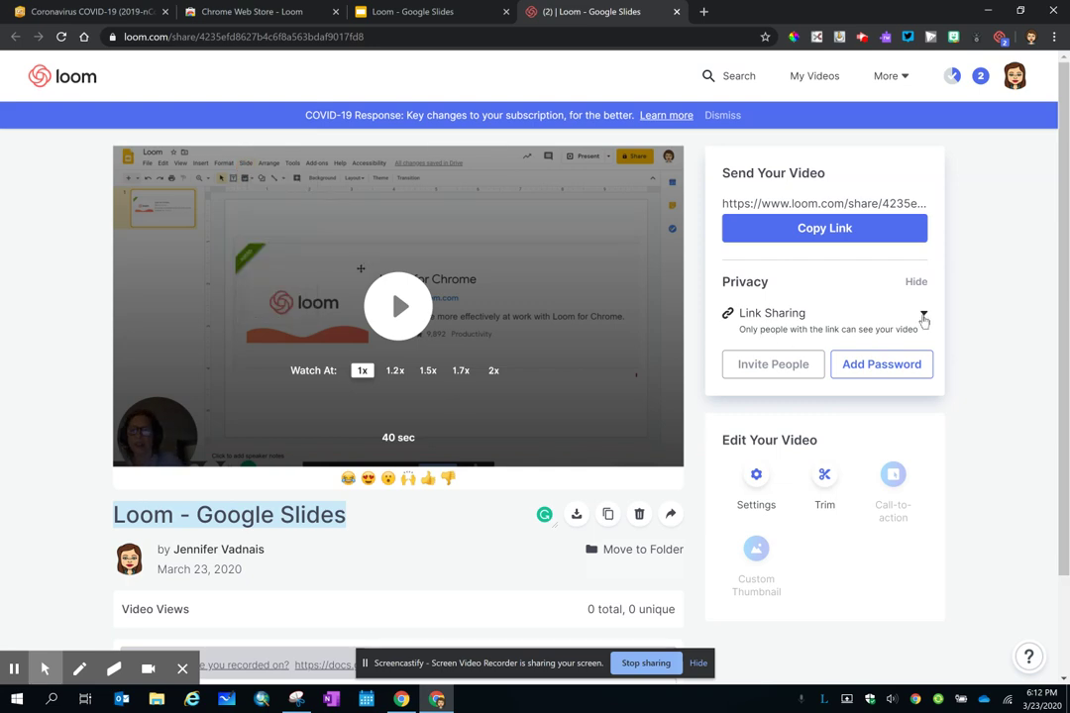
Step: Keep the 'Loom - Google Slides' video's privacy set to Link Sharing
click(922, 315)
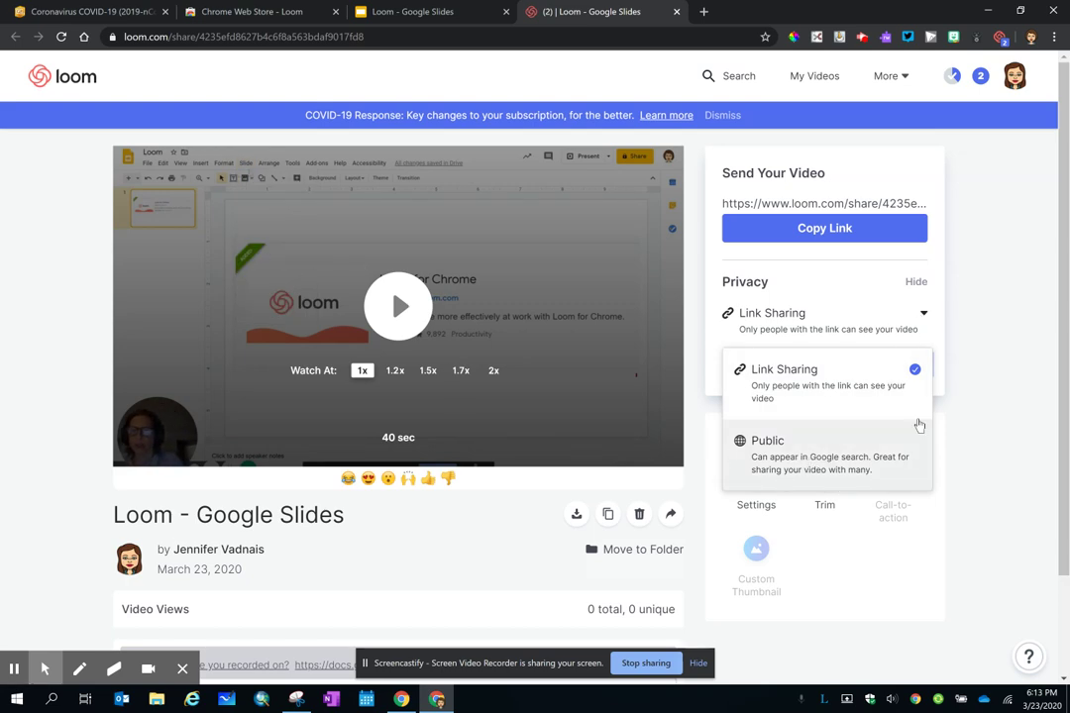
click(916, 374)
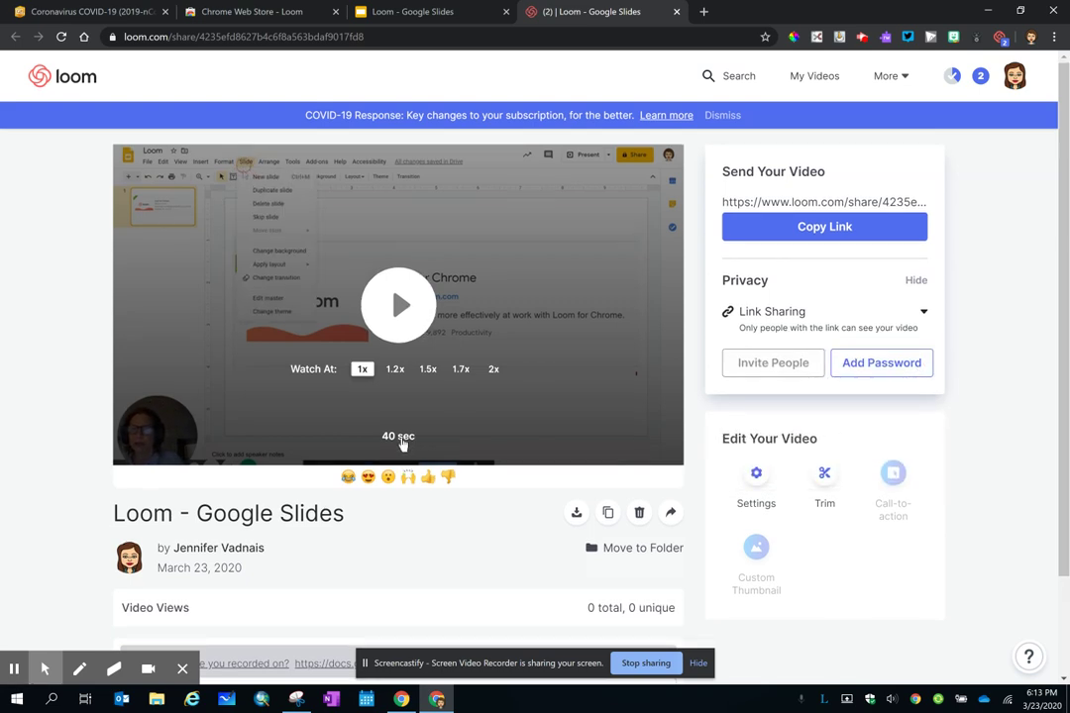
scroll(406, 441, down, 1)
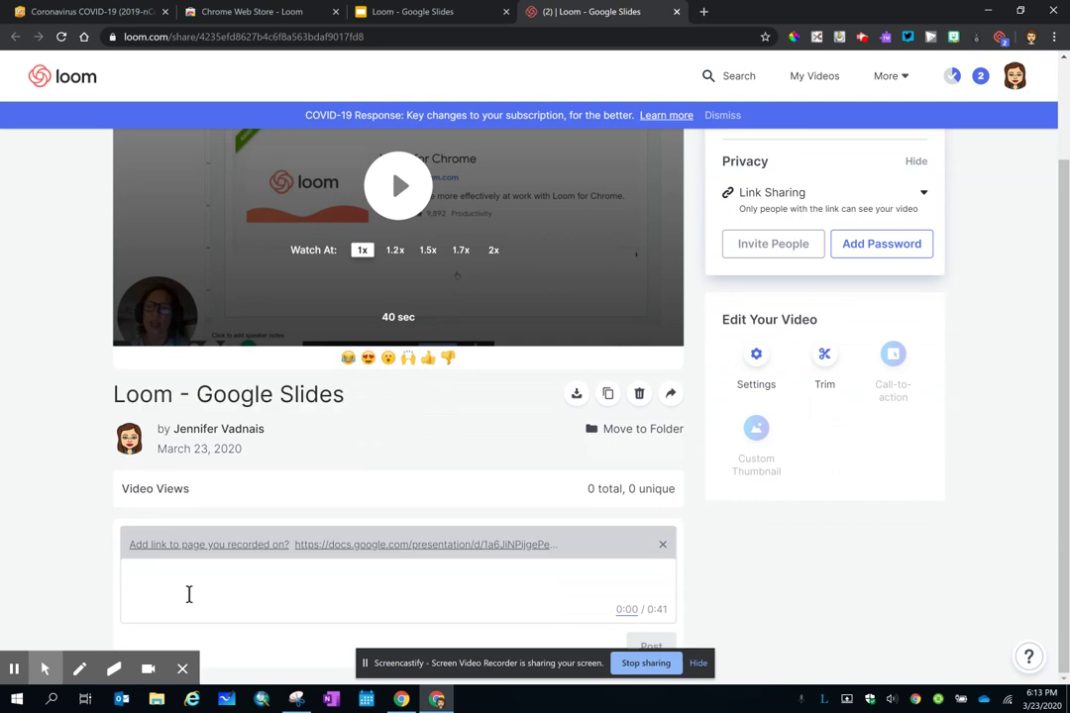
scroll(385, 582, up, 1)
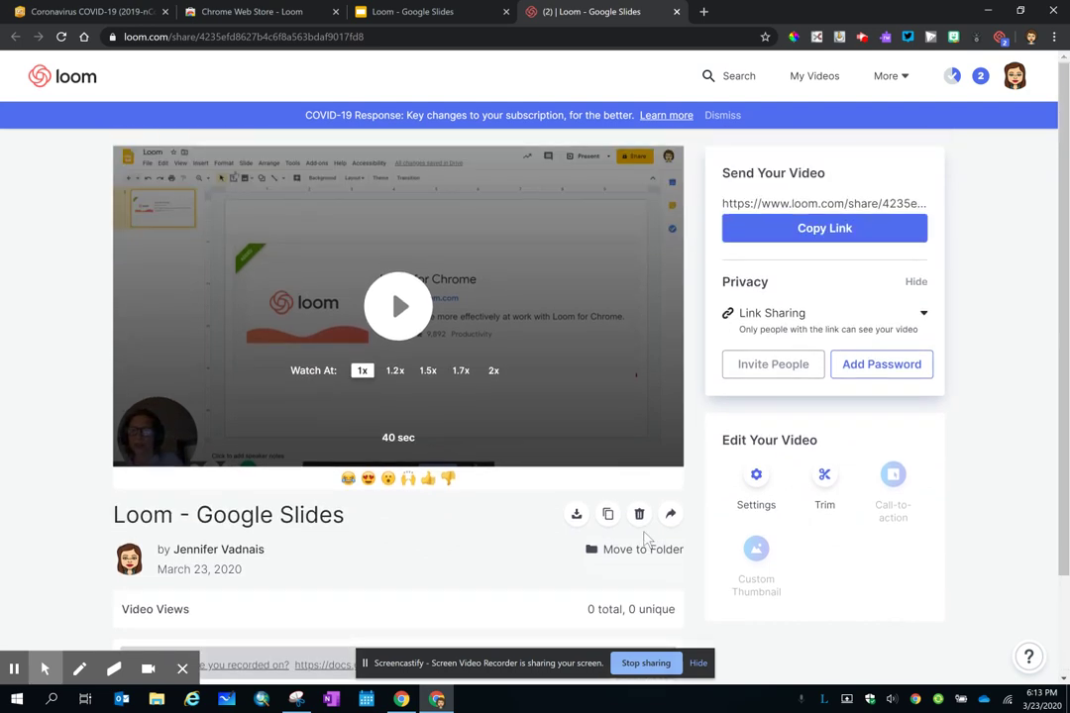
click(757, 477)
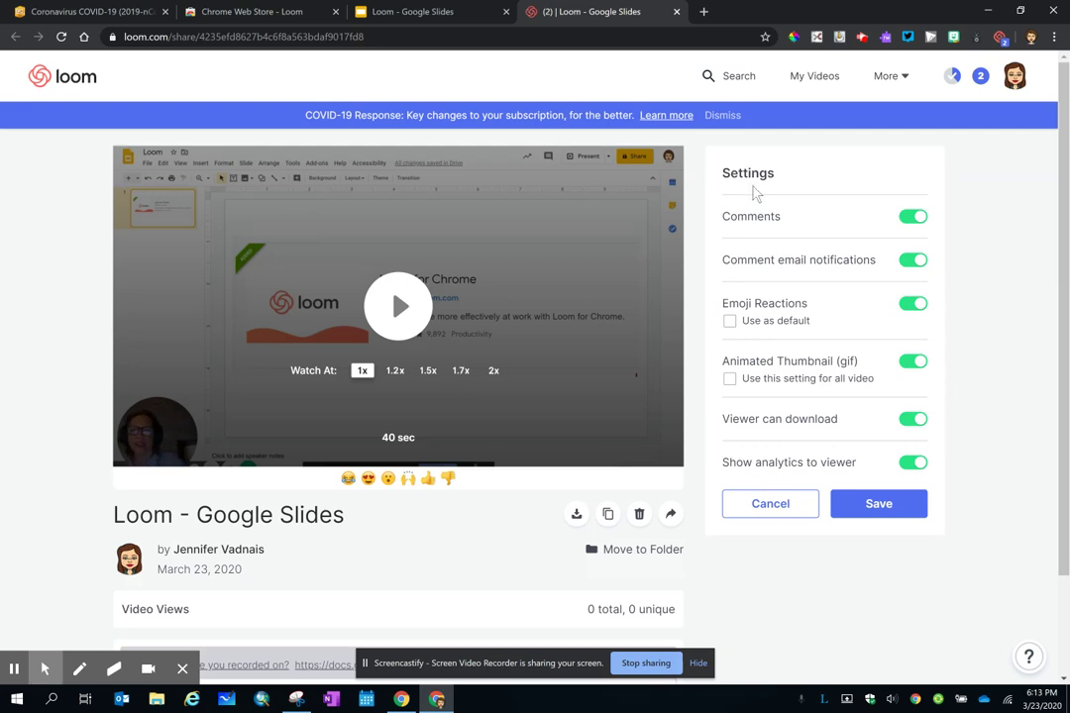
Step: Switch off comments, emoji reactions and the animated thumbnail, then save the video settings
click(912, 216)
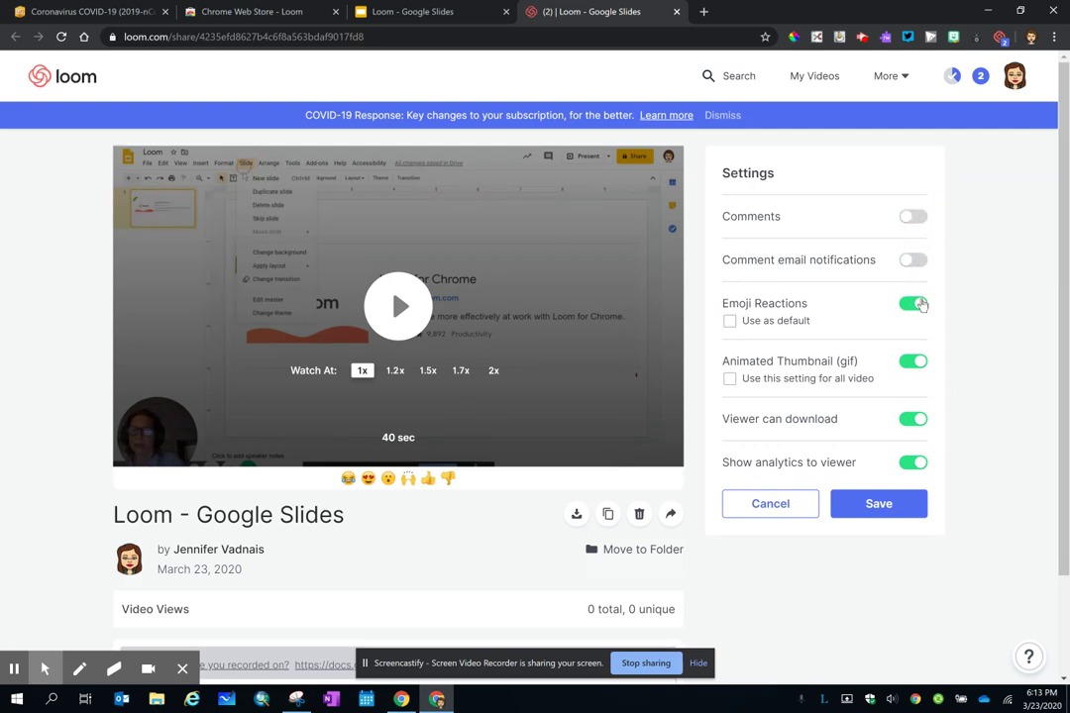
click(913, 303)
click(913, 361)
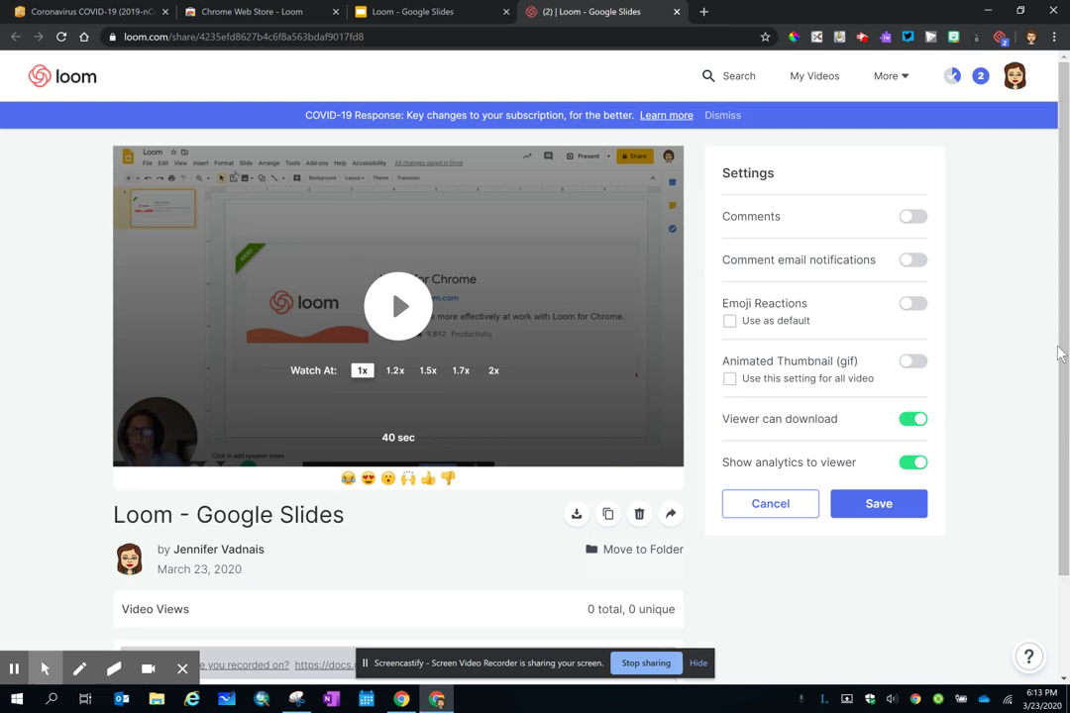
click(907, 505)
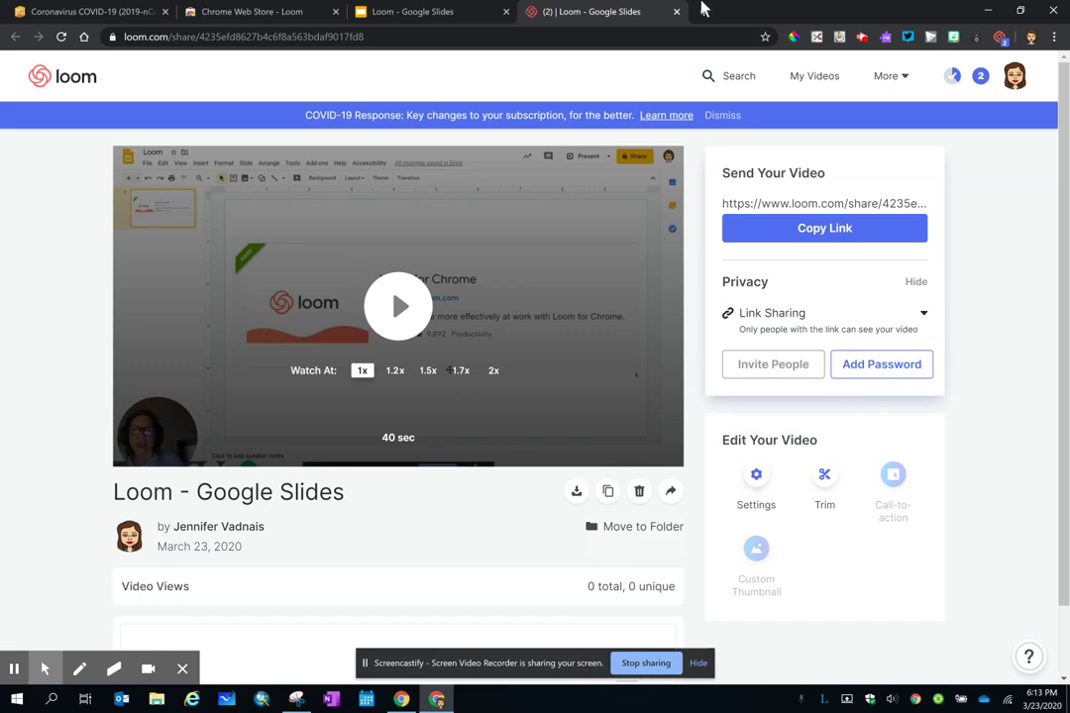
Step: Go to loom.com in a new tab and copy the newest video's link
click(704, 12)
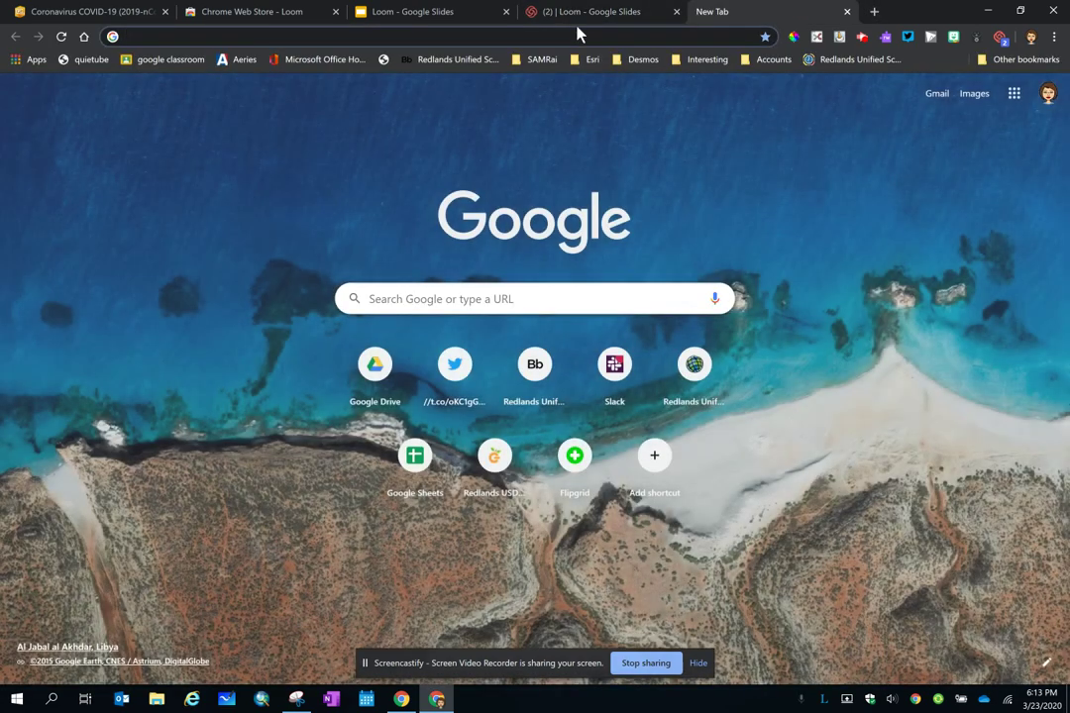
text(loom)
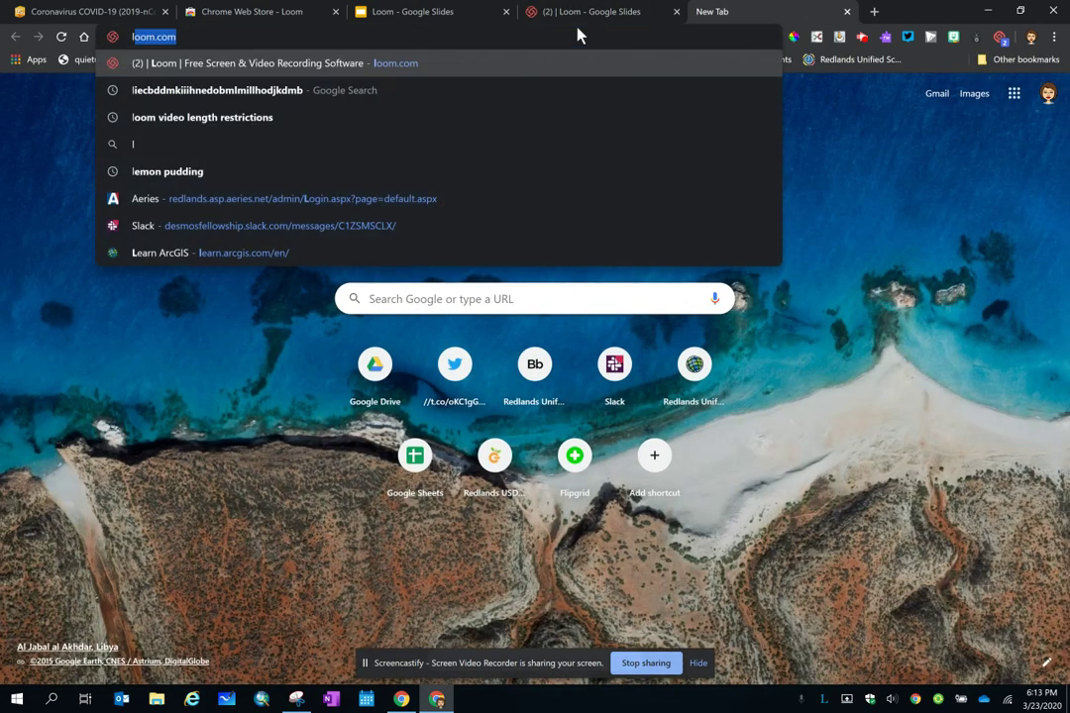
text(.com/my-videos)
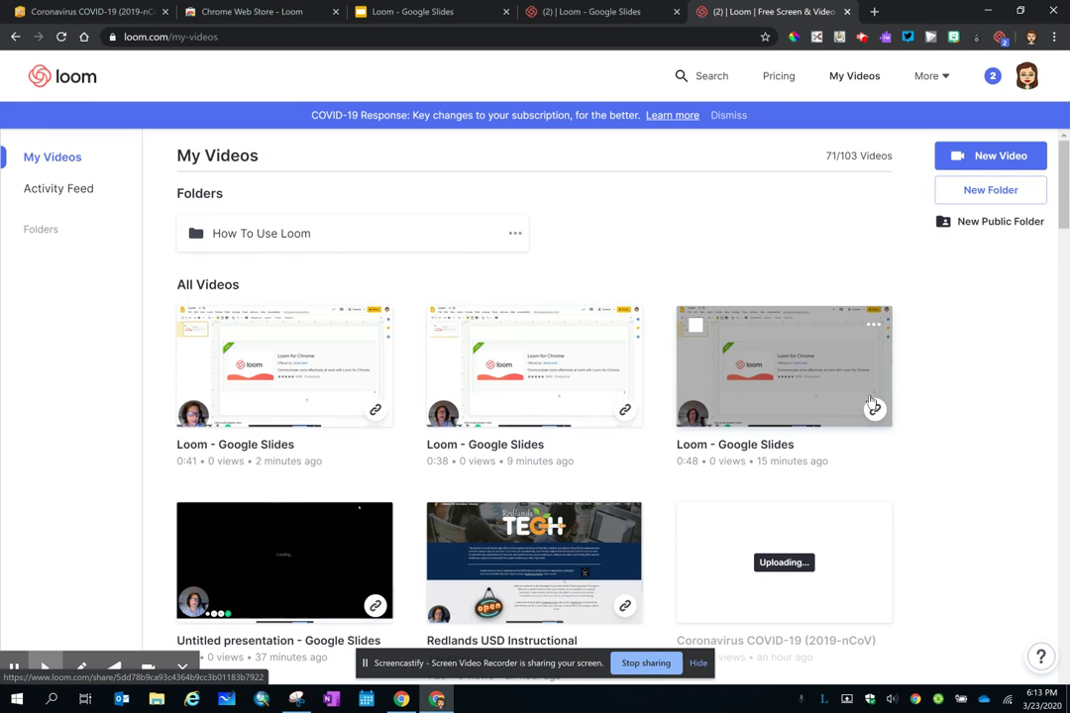
click(375, 411)
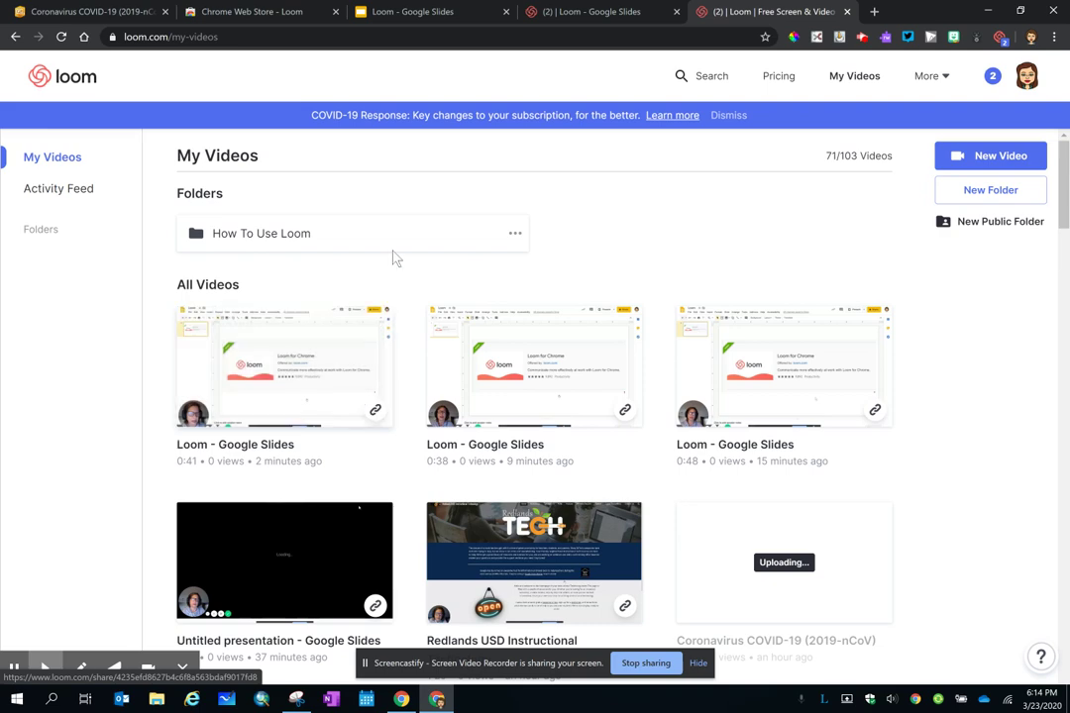
Step: Return to the 'Loom - Google Slides' deck showing the 'Loom is GREAT!' slide
click(431, 14)
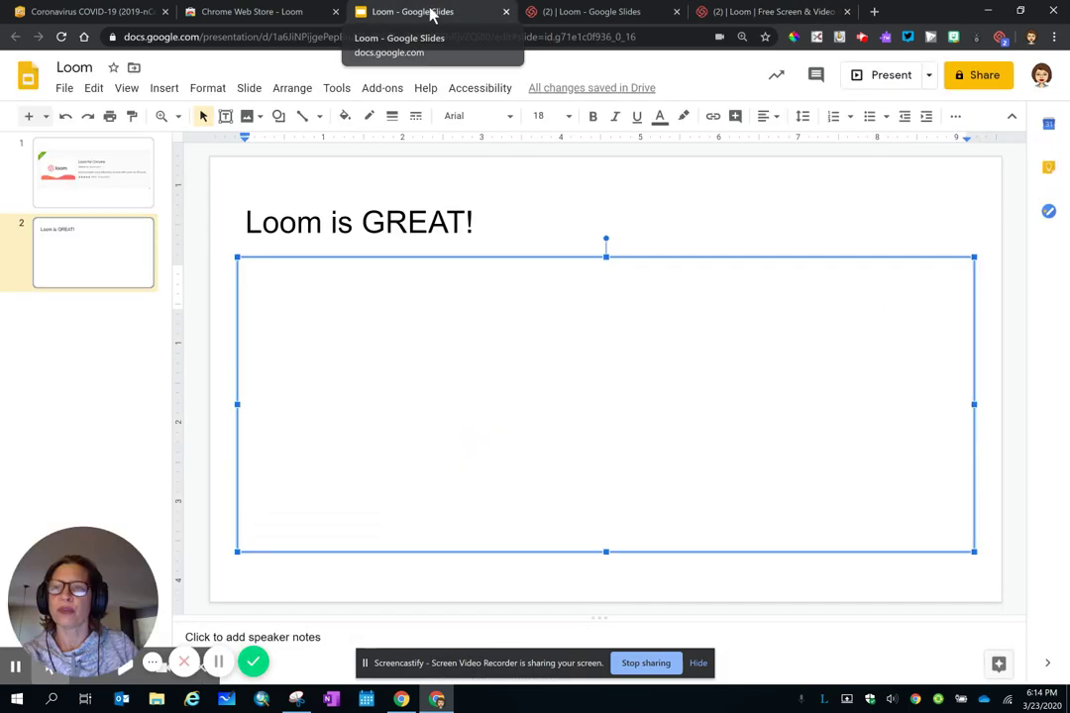